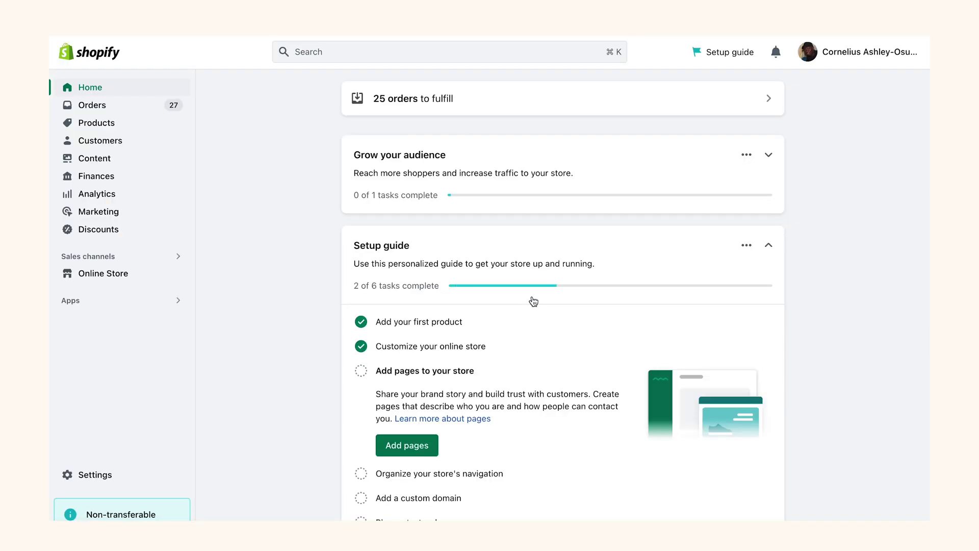
Step: Open Shopify Settings to reach the Store details page
left_click(94, 474)
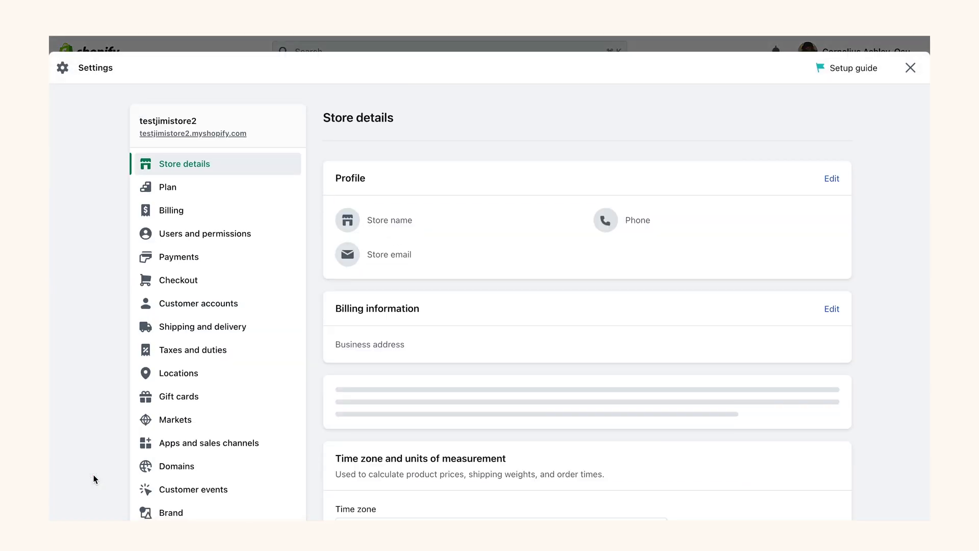
Step: In Payments, add a payment method by searching providers for 'Flu' and activating Flutterwave - Africa Payments
left_click(182, 268)
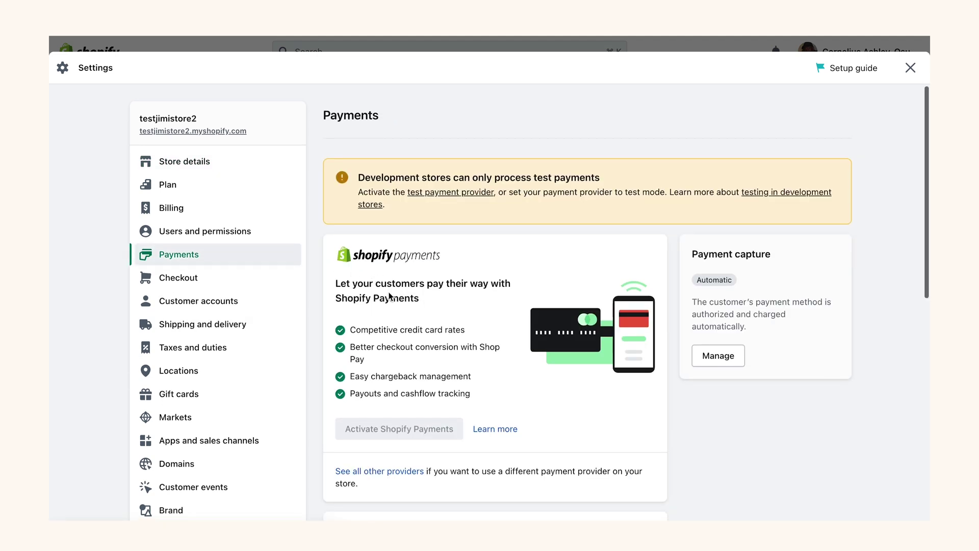
scroll(388, 295, "down", 4)
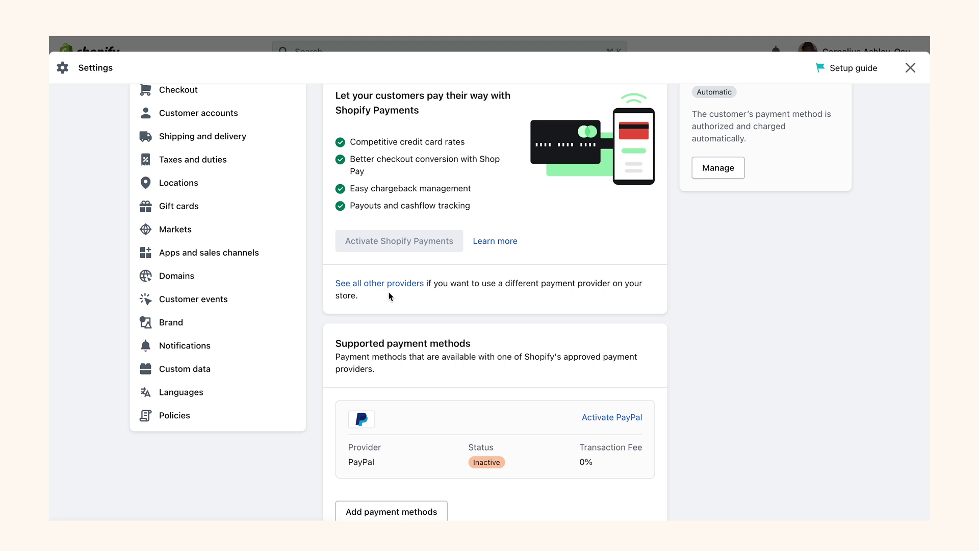
scroll(389, 295, "down", 1)
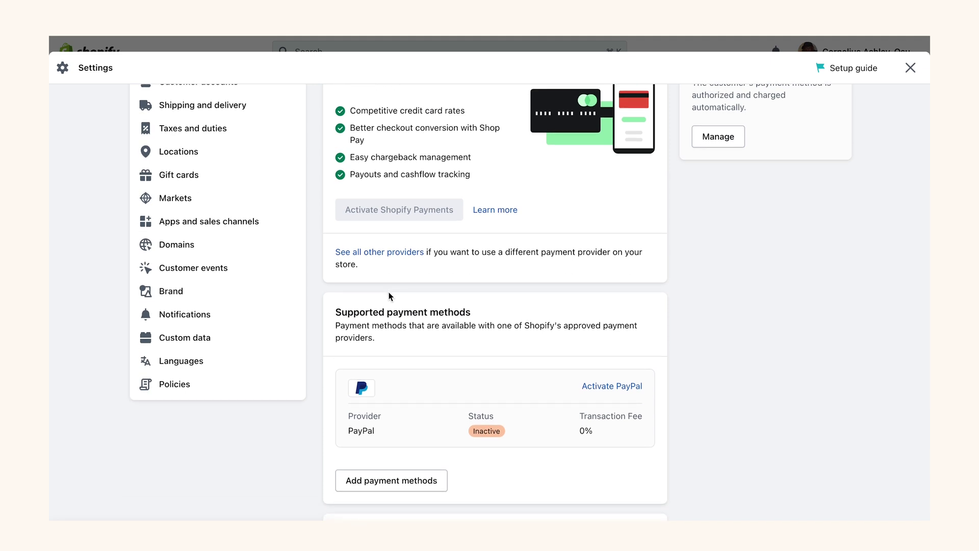
left_click(388, 483)
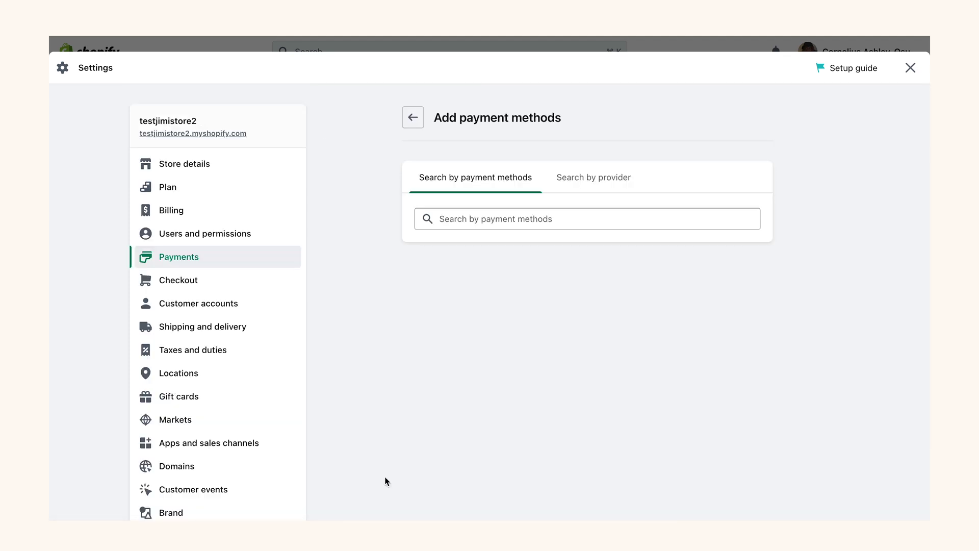
left_click(605, 185)
left_click(574, 219)
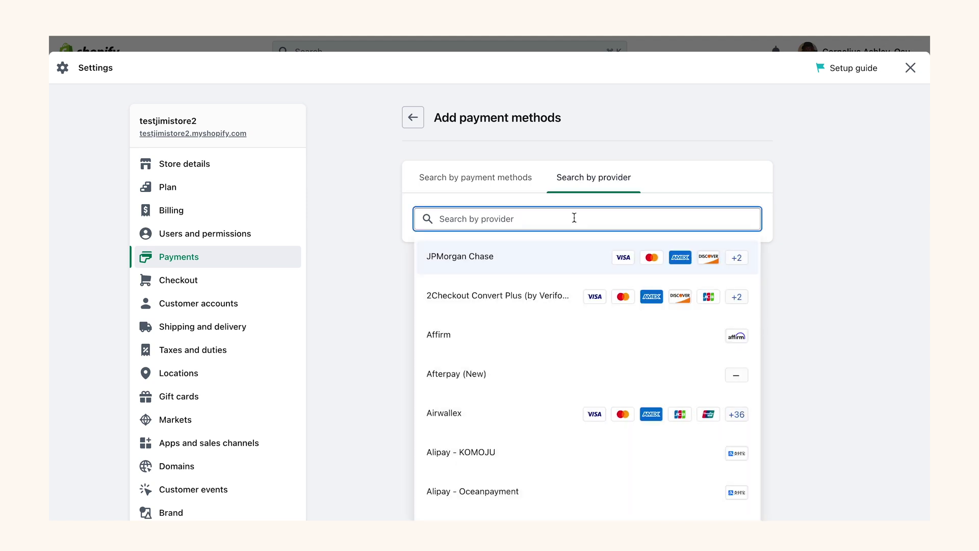
type("Flut")
left_click(544, 255)
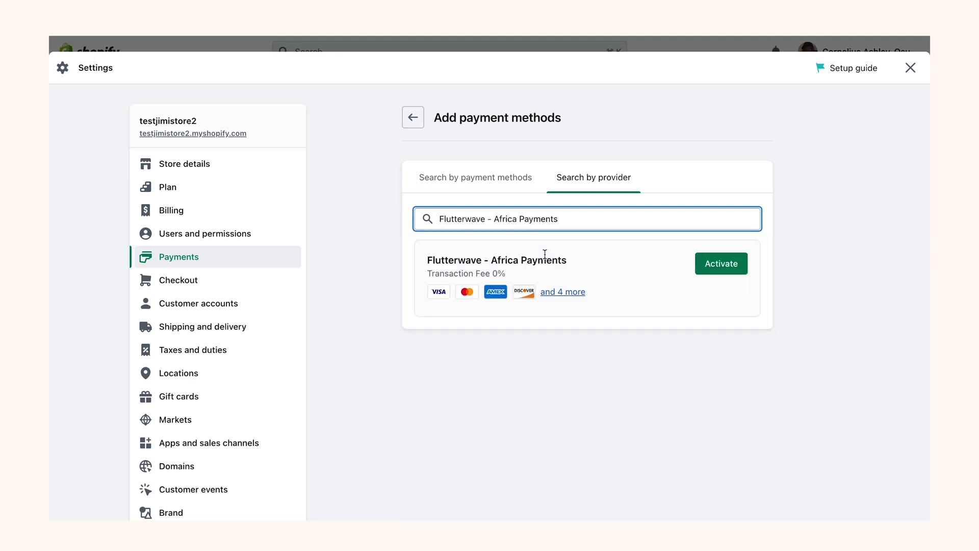
left_click(712, 273)
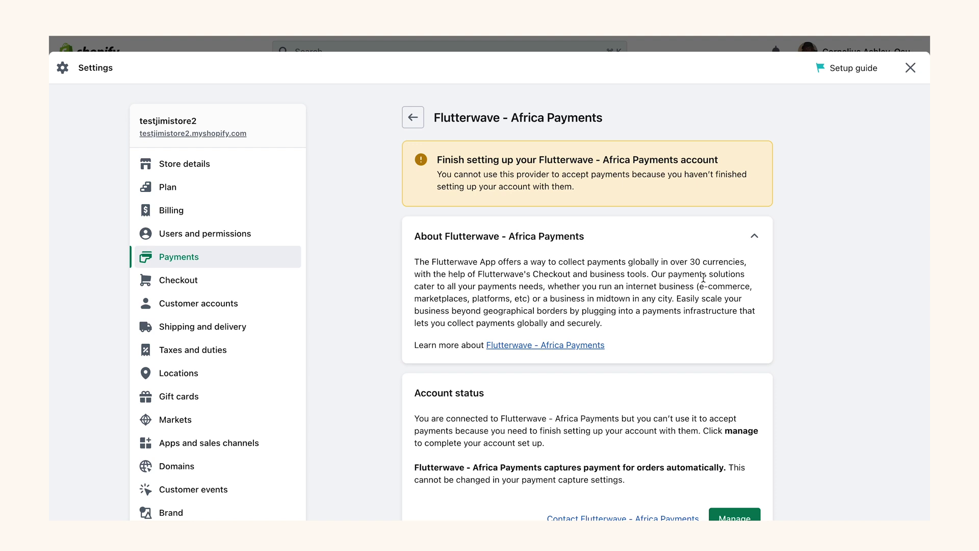
Step: Open the Flutterwave - Africa Payments account setup from its Manage button
scroll(733, 388, "down", 2)
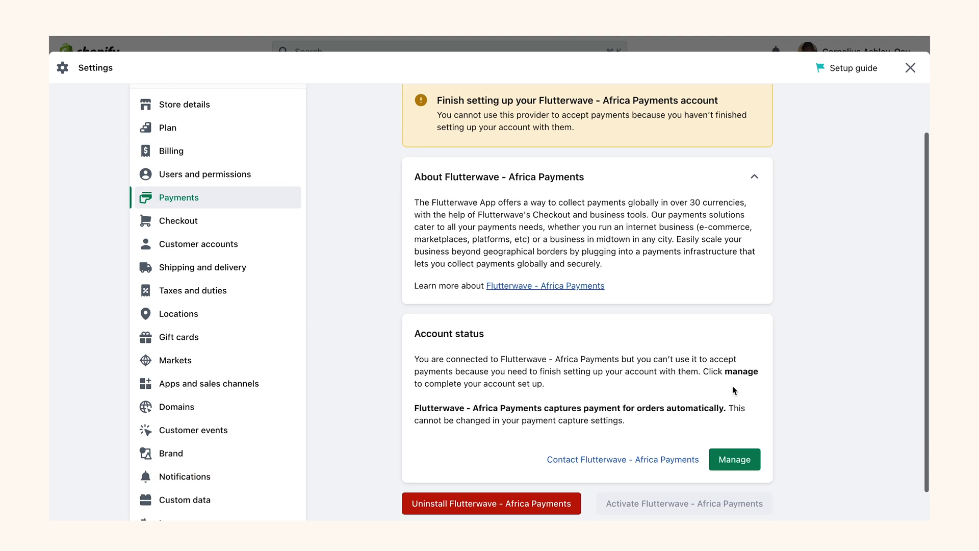
left_click(730, 459)
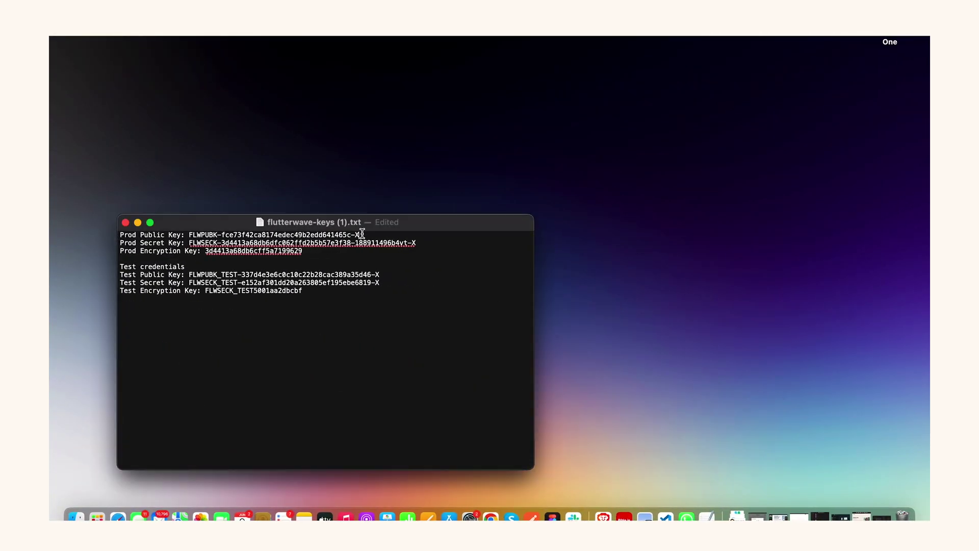
Step: Paste the public, secret, test public and test secret keys from flutterwave-keys (1).txt and submit them
left_click(189, 235, "shift")
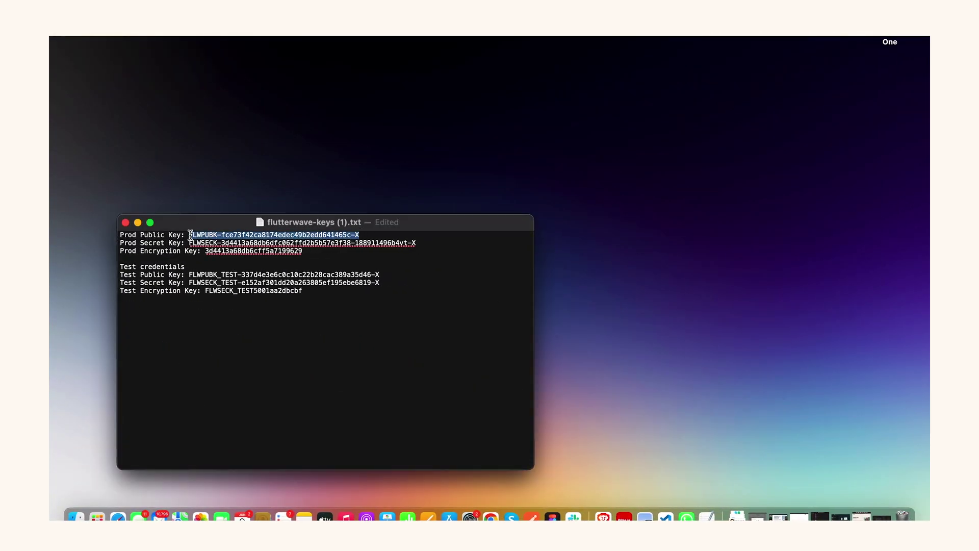
key("ctrl+Right")
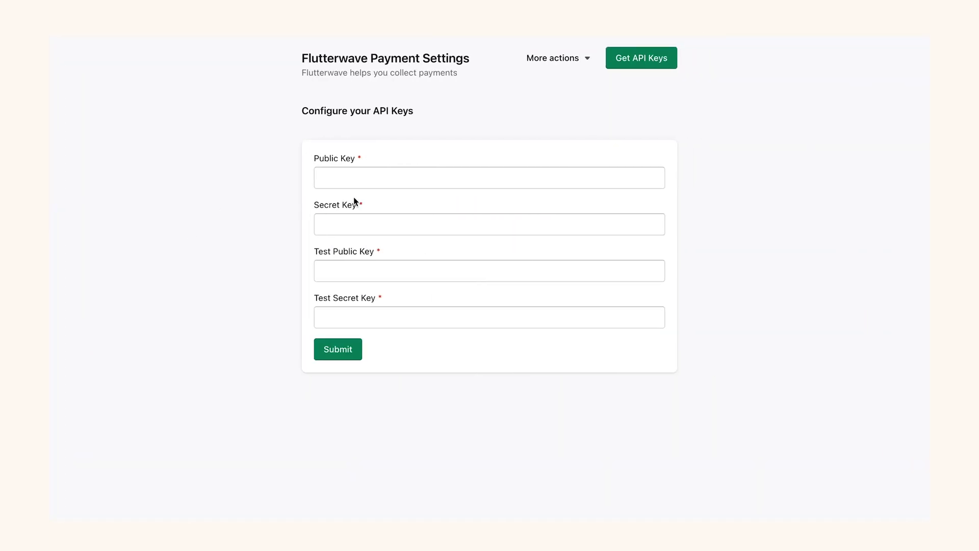
left_click(360, 181)
key("ctrl+v")
key("Tab")
key("ctrl+v")
key("Tab")
key("ctrl+v")
left_click(422, 317)
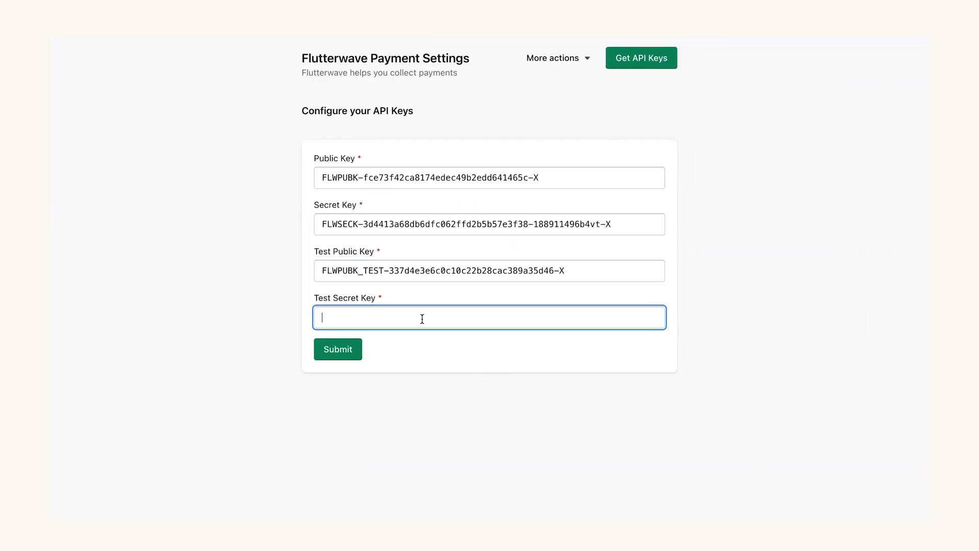
key("ctrl+v")
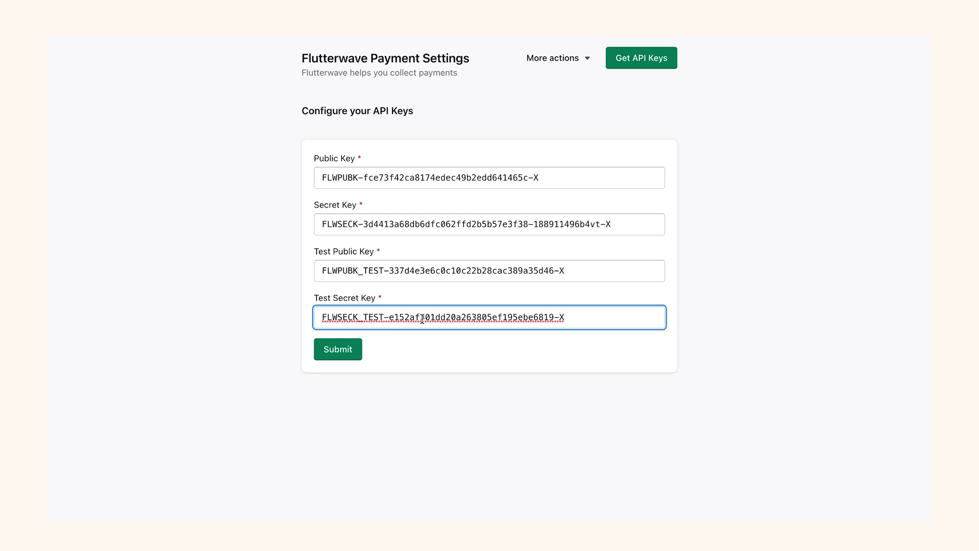
left_click(332, 351)
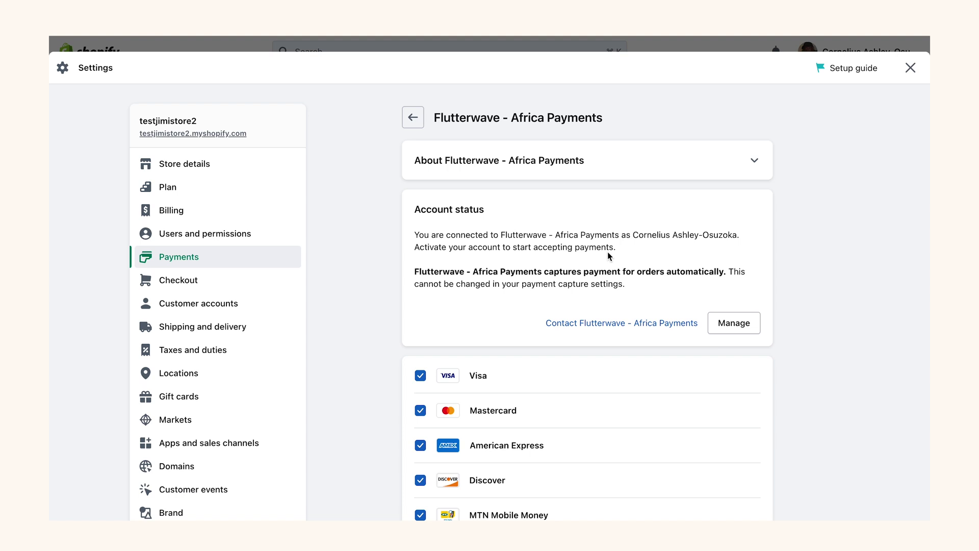
Step: Leave Enable test mode off and activate Flutterwave - Africa Payments for the store
scroll(608, 252, "down", 6)
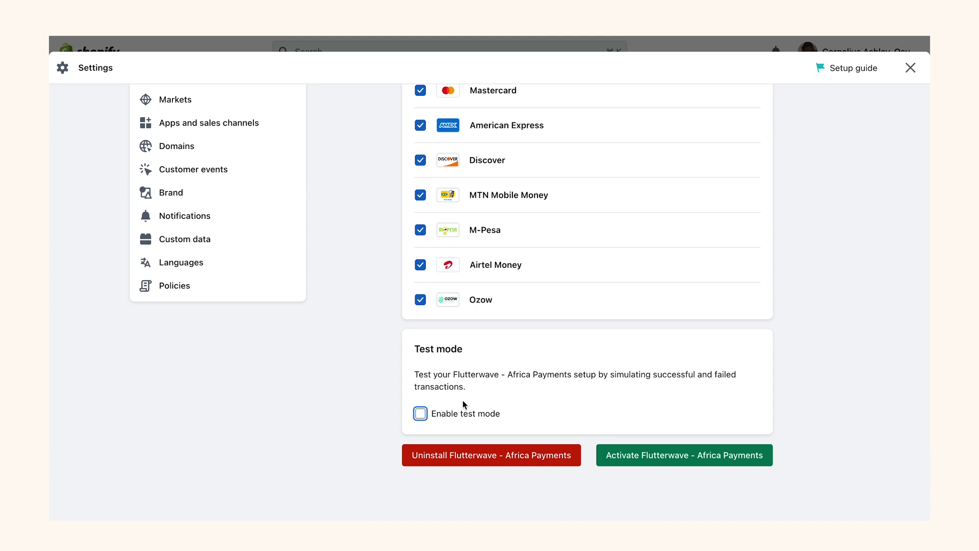
left_click(418, 415)
left_click(421, 414)
left_click(640, 459)
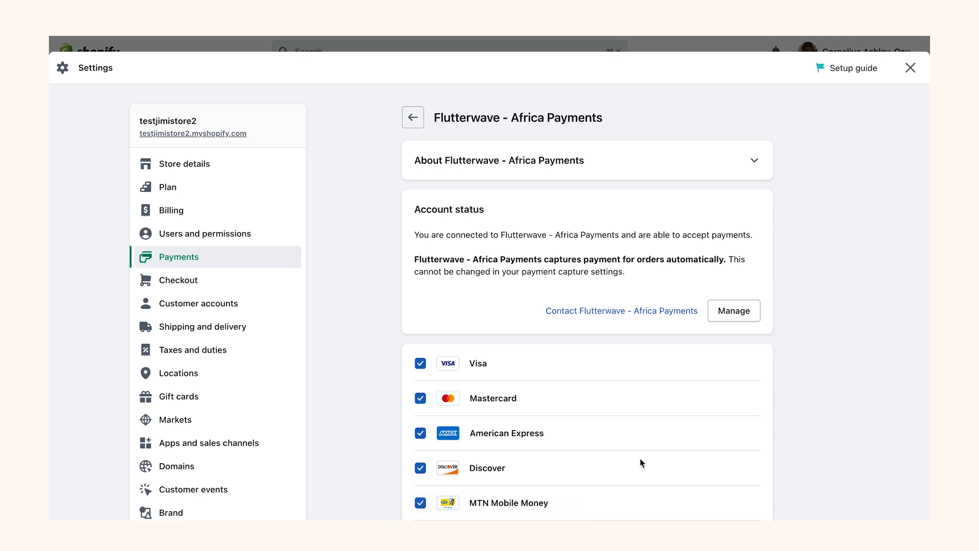
Step: Open the Another test shirt product page in the online store and edit its quantity
left_click(911, 68)
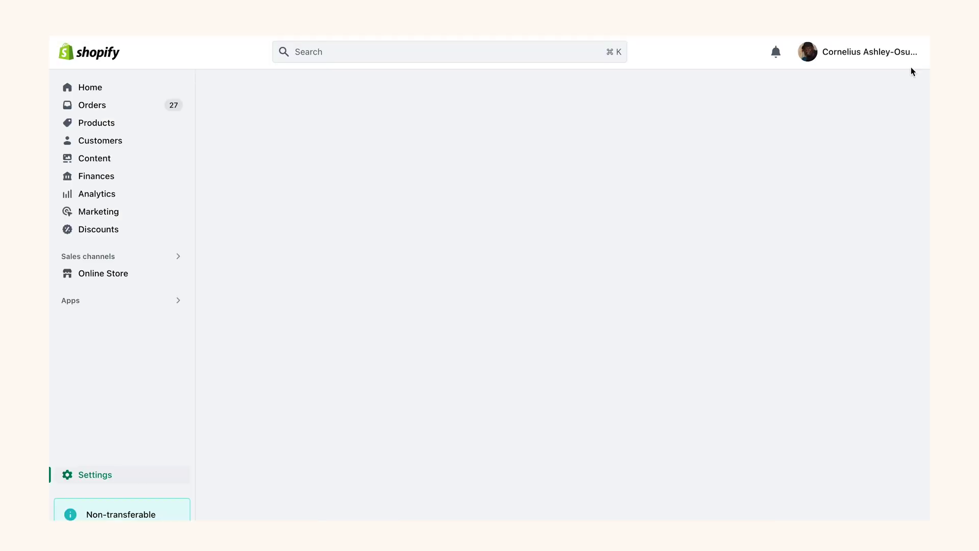
left_click(177, 333)
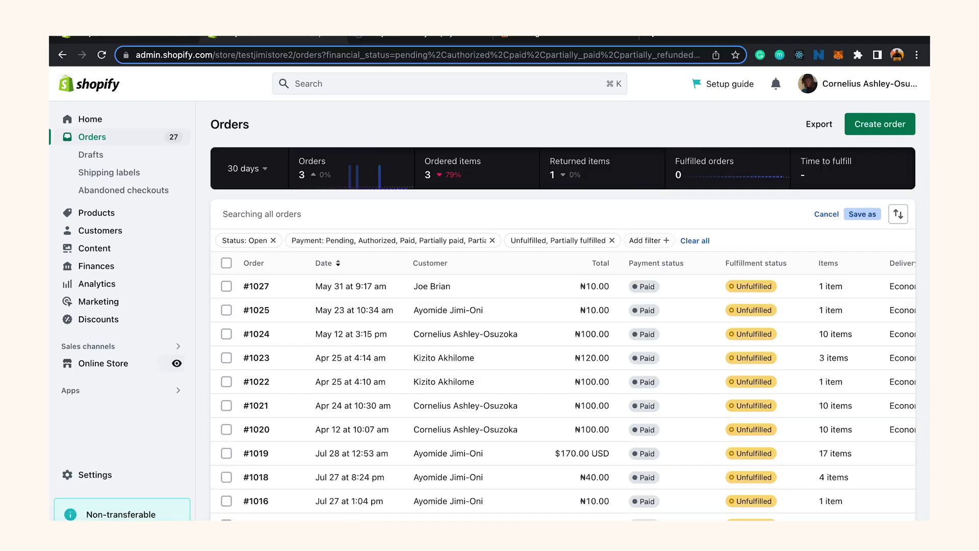
scroll(345, 315, "down", 4)
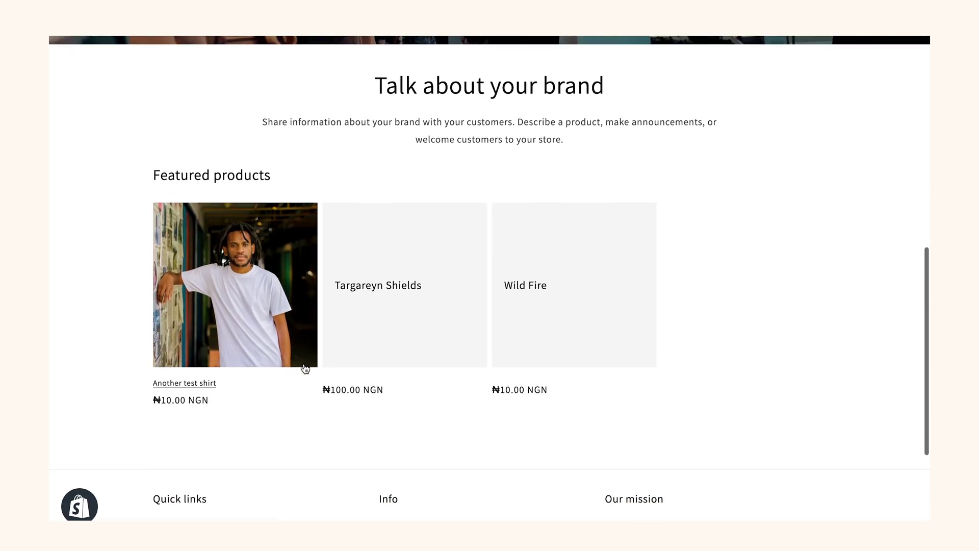
left_click(213, 308)
left_click(669, 316)
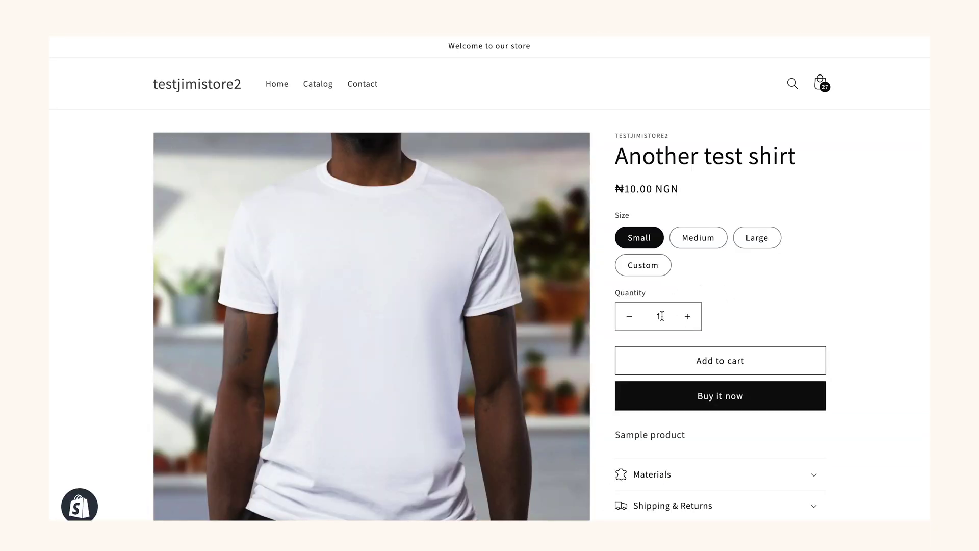
Step: Buy 12 Another test shirts now and continue checkout to shipping
type("2")
left_click(682, 397)
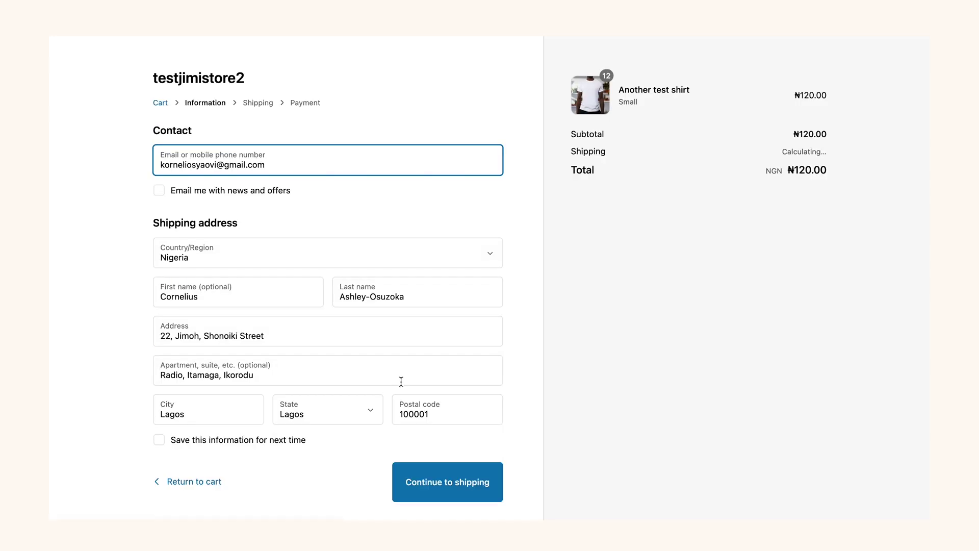
left_click(469, 485)
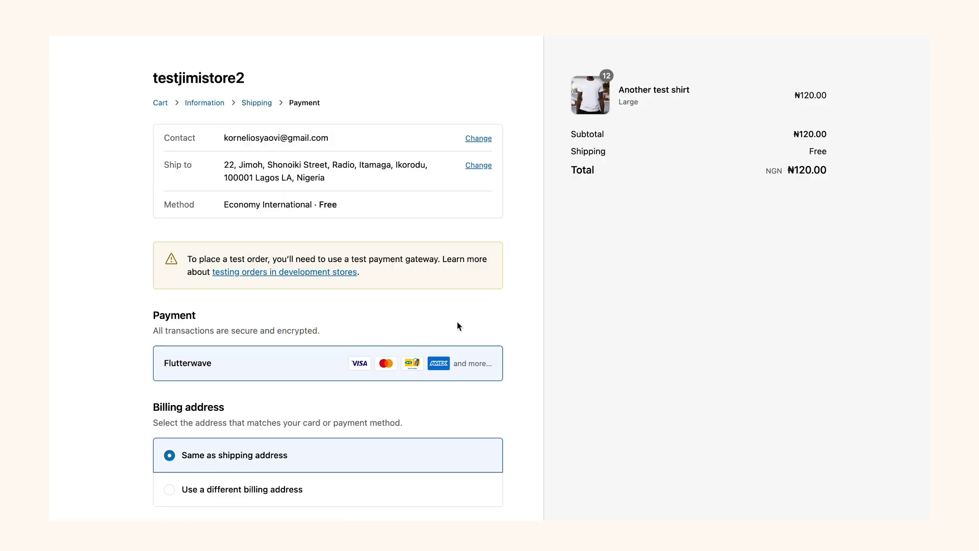
Step: Pay NGN 120 through Flutterwave by bank transfer and confirm the transfer was made
scroll(457, 326, "down", 3)
left_click(472, 467)
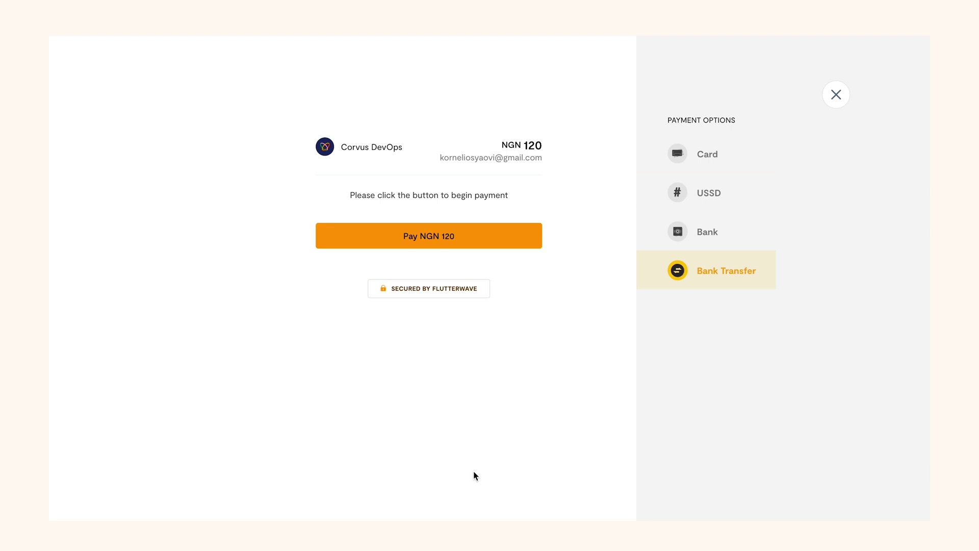
left_click(493, 237)
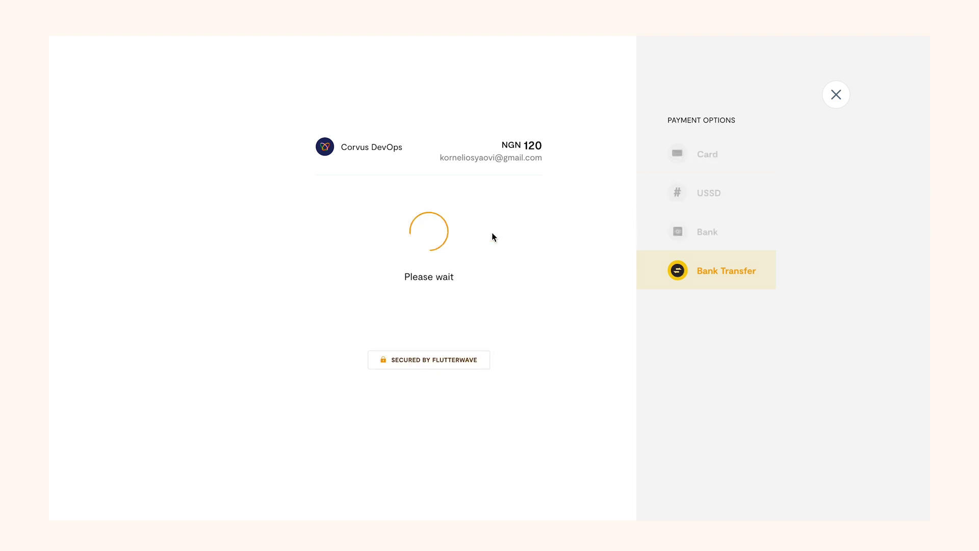
scroll(546, 356, "down", 1)
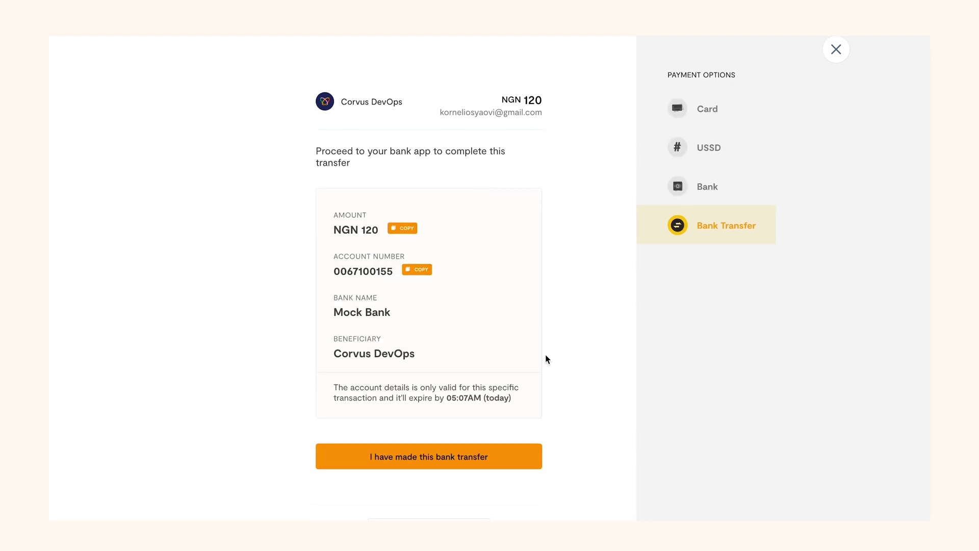
left_click(513, 461)
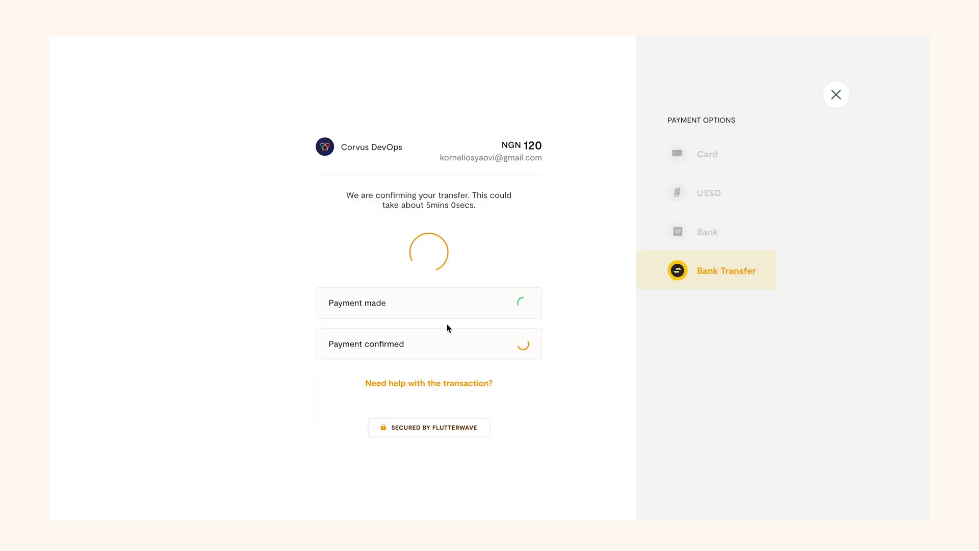